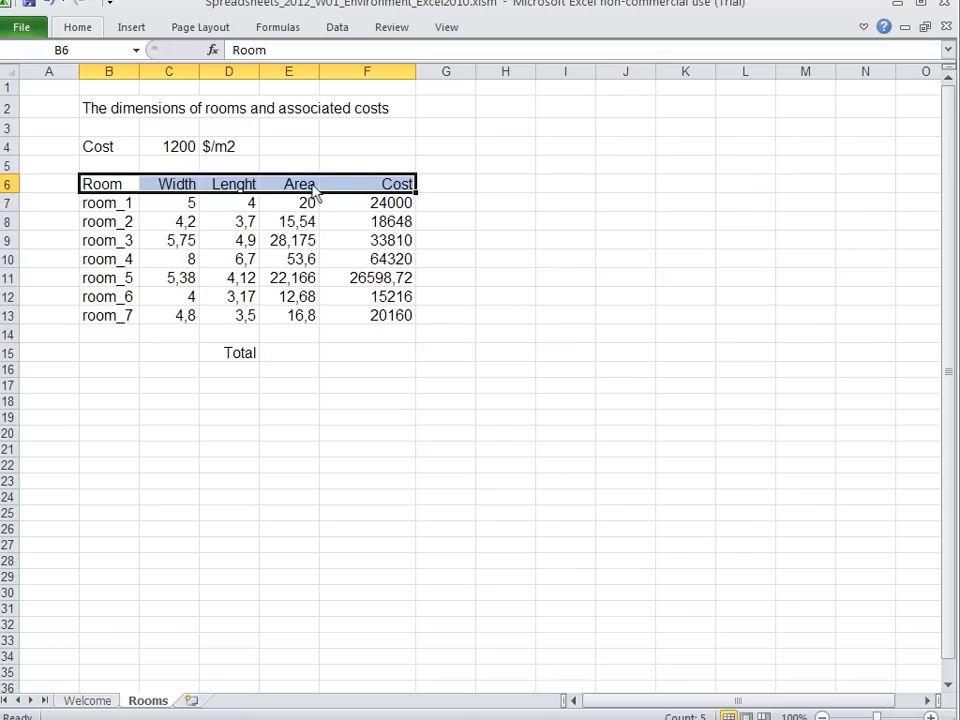
- Make the table header row B6:F6 bold
left_click(78, 28)
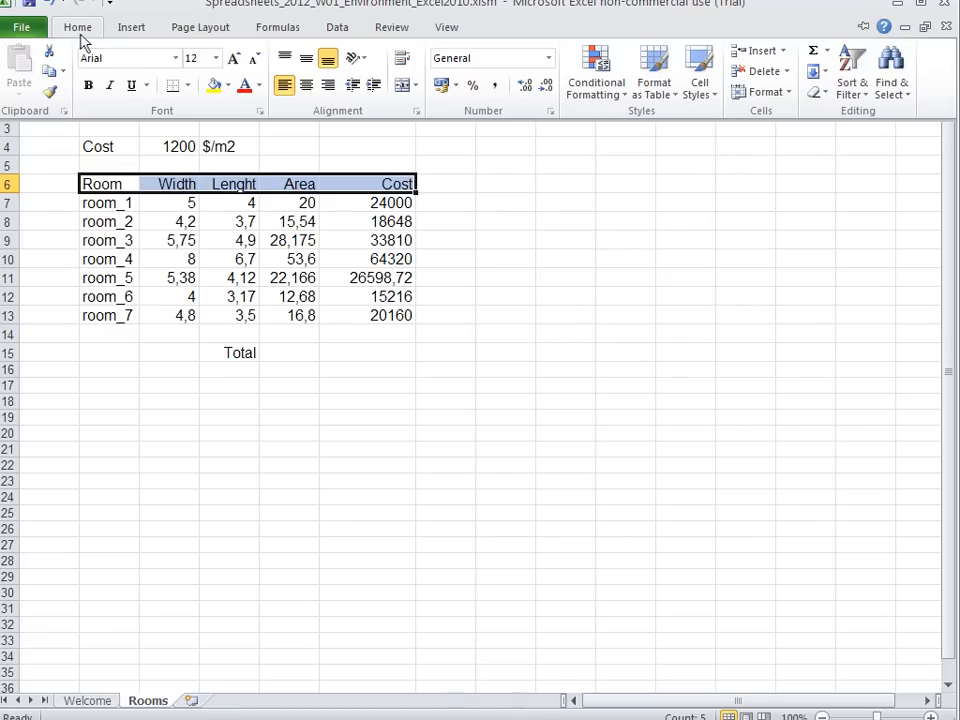
left_click(89, 84)
key("ctrl+F1")
left_click(130, 148)
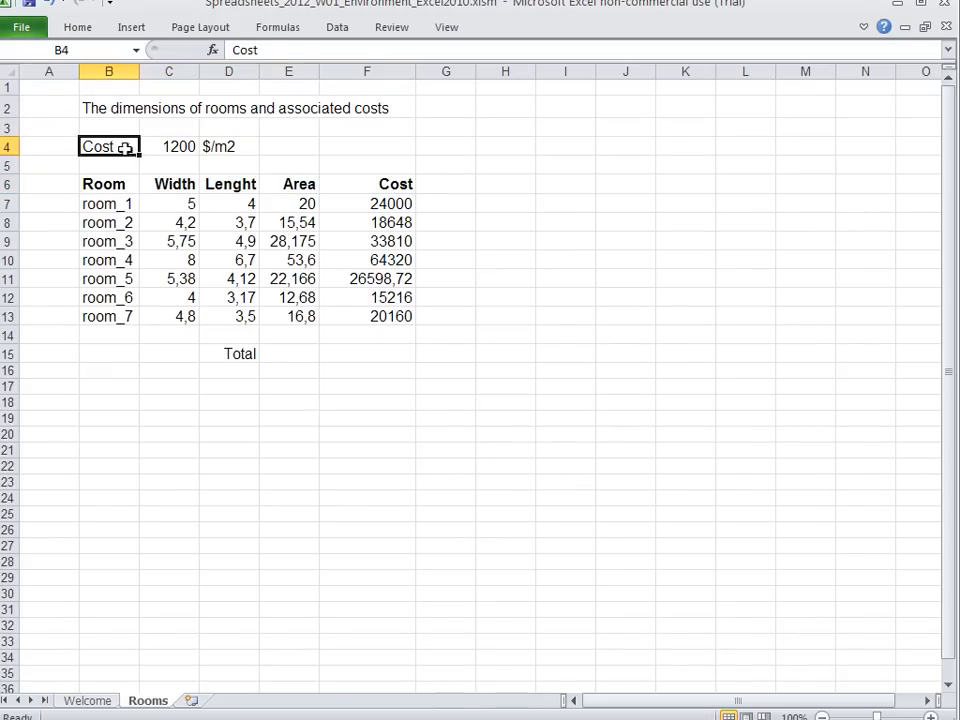
- Remove bold from the header row B6:F6 and apply it again
left_click(116, 184)
left_click_drag(116, 184, 366, 182)
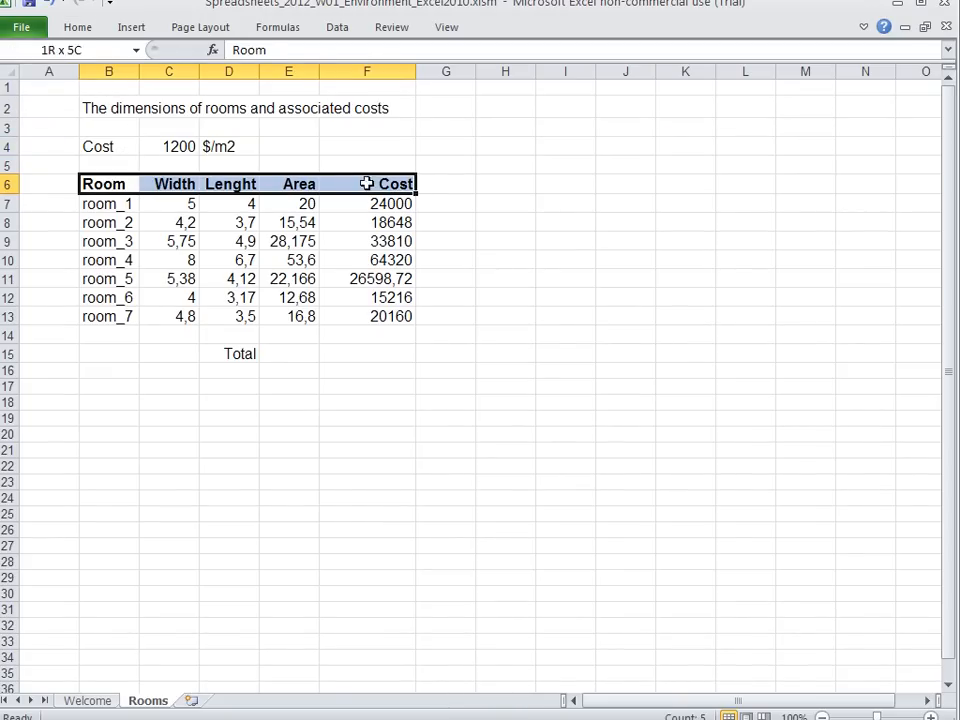
left_click(79, 26)
left_click(89, 85)
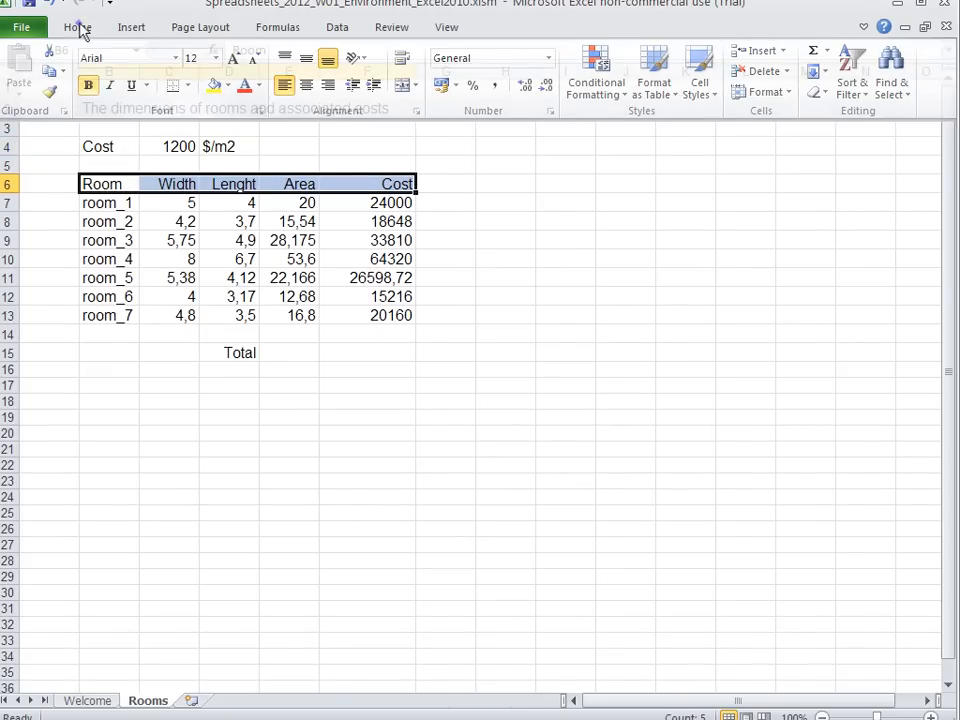
left_click(79, 26)
left_click(89, 88)
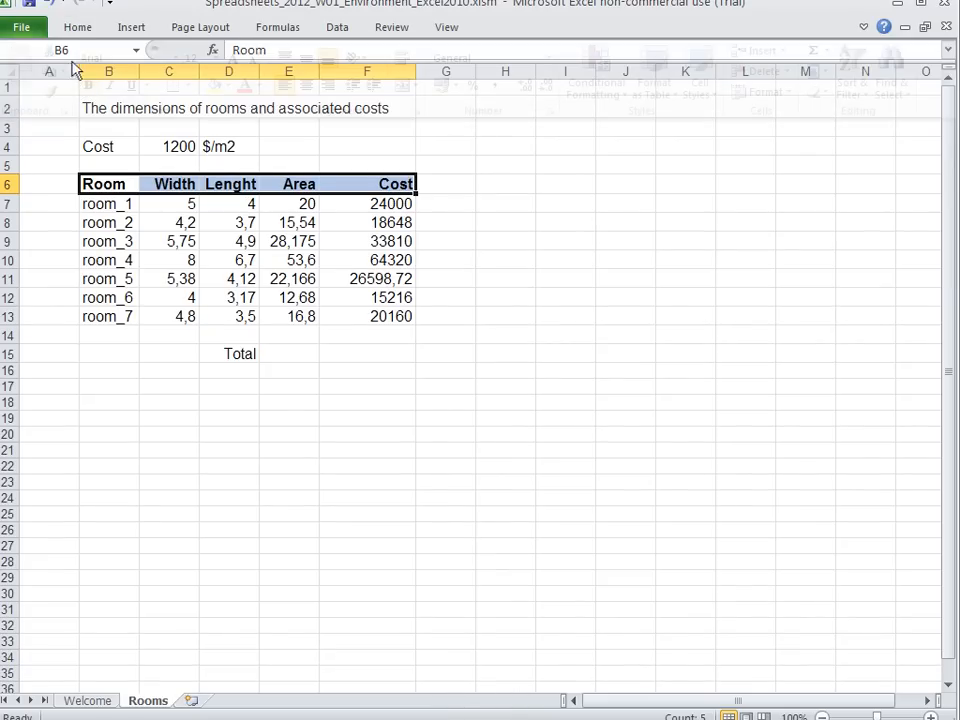
- Pin the ribbon permanently open and collapse it again
left_click(74, 28)
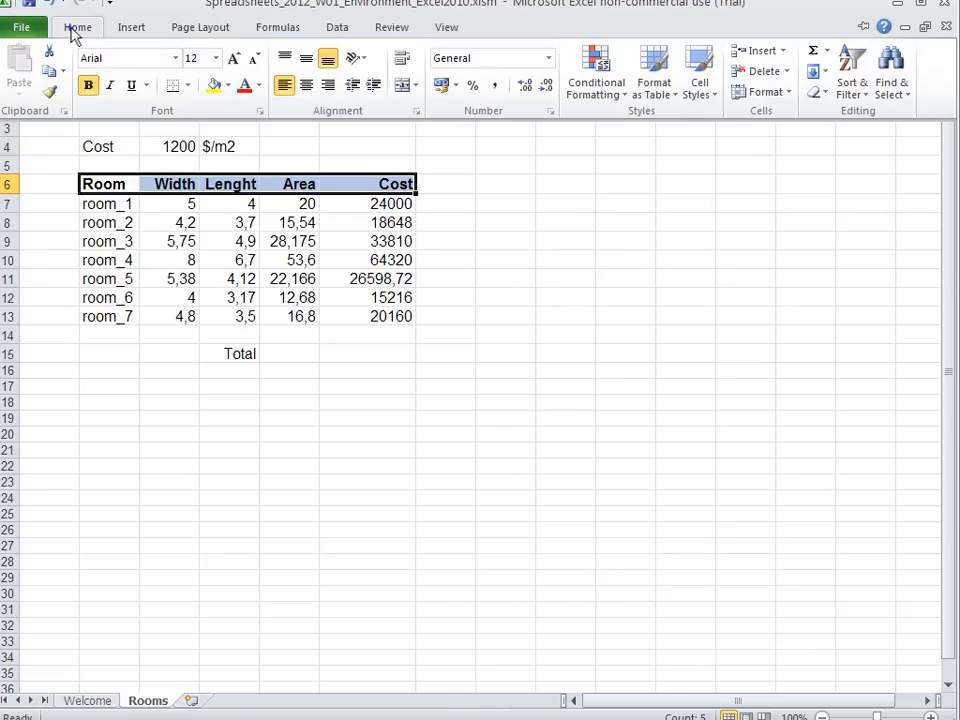
double_click(74, 30)
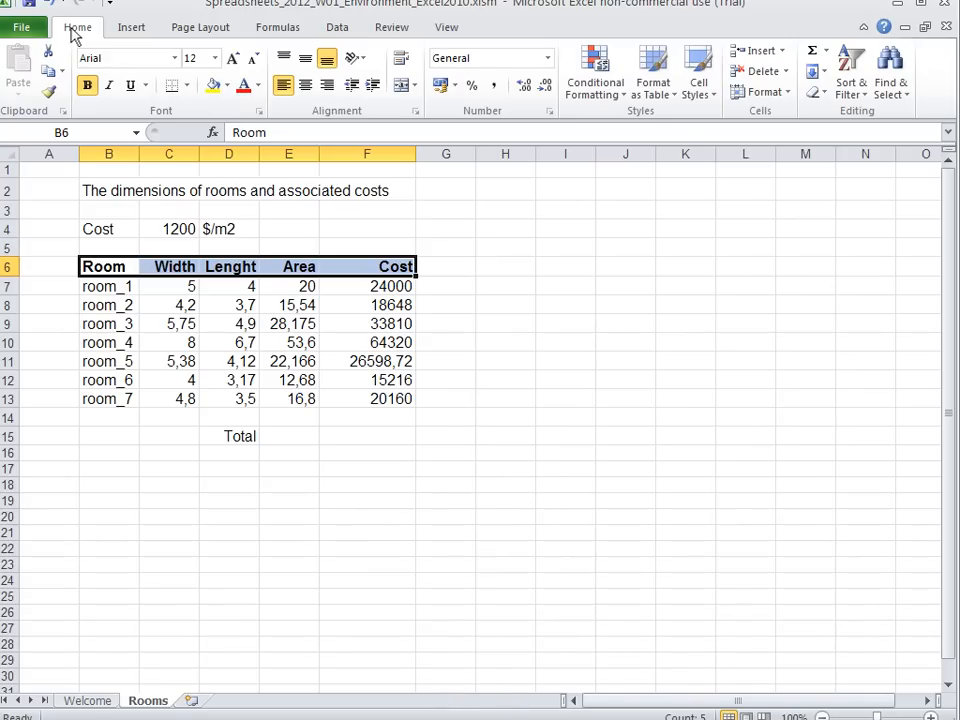
double_click(73, 28)
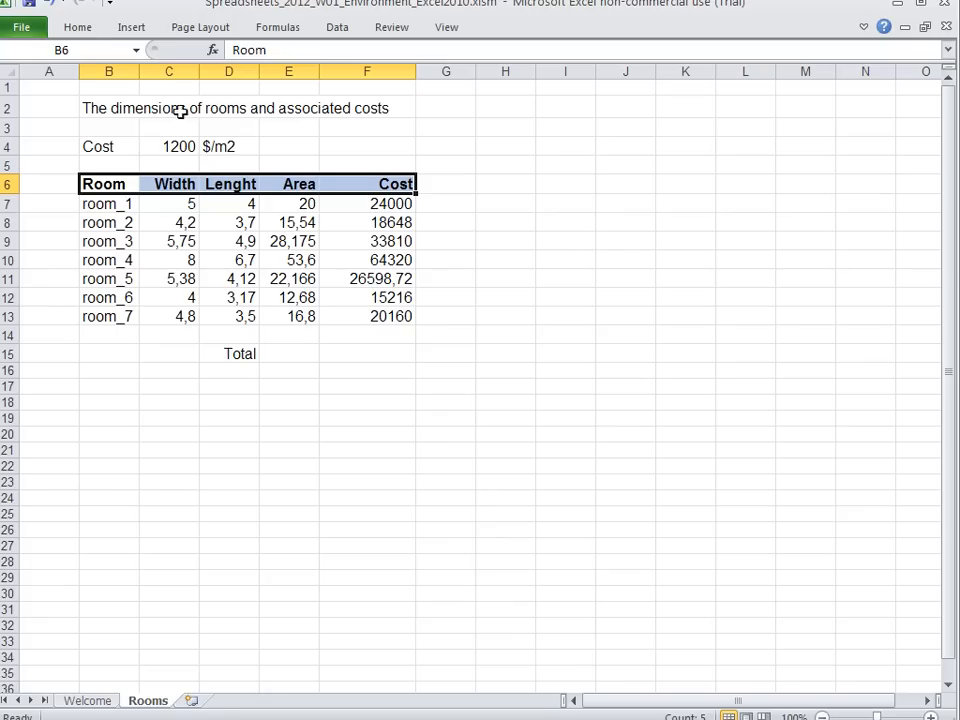
left_click(194, 218)
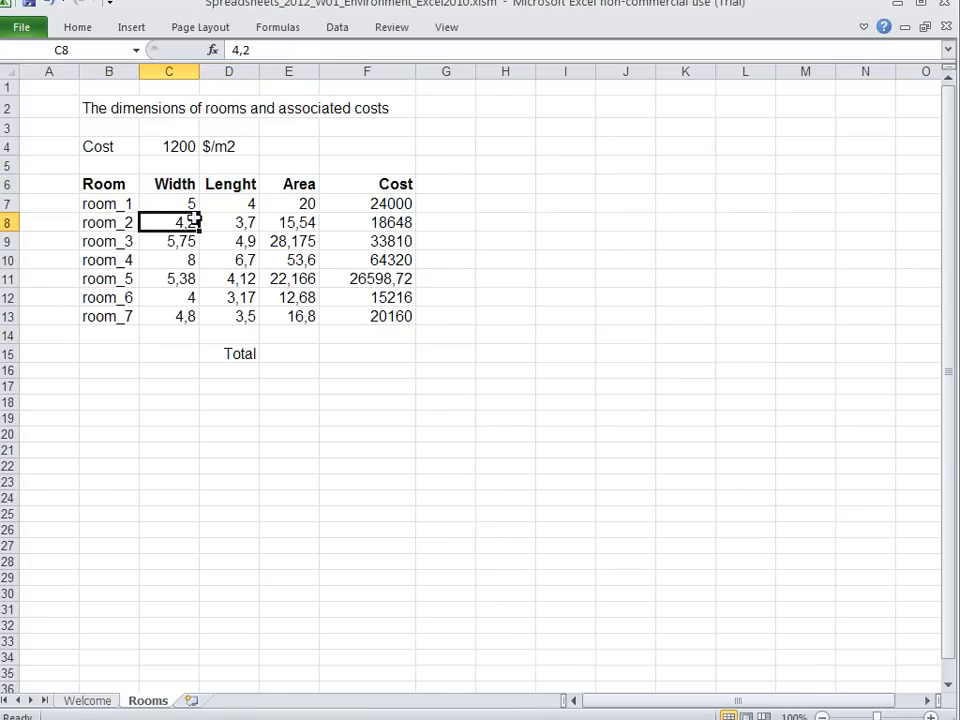
- Switch bold off and back on for header cells B6:F6 using the formatting options on the selection itself
left_click_drag(119, 185, 355, 184)
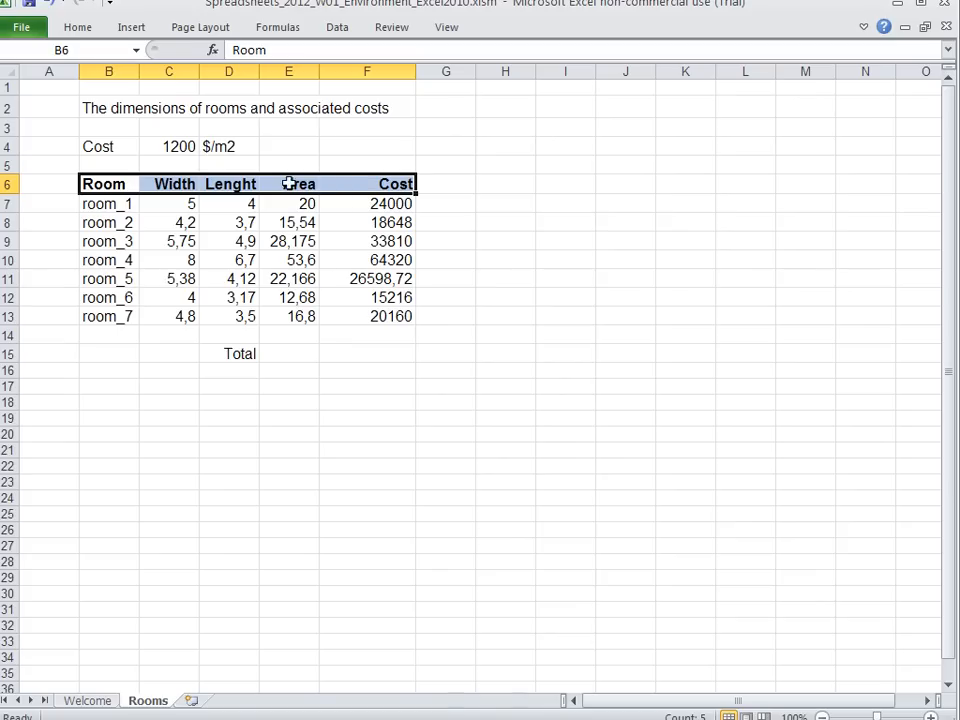
right_click(243, 184)
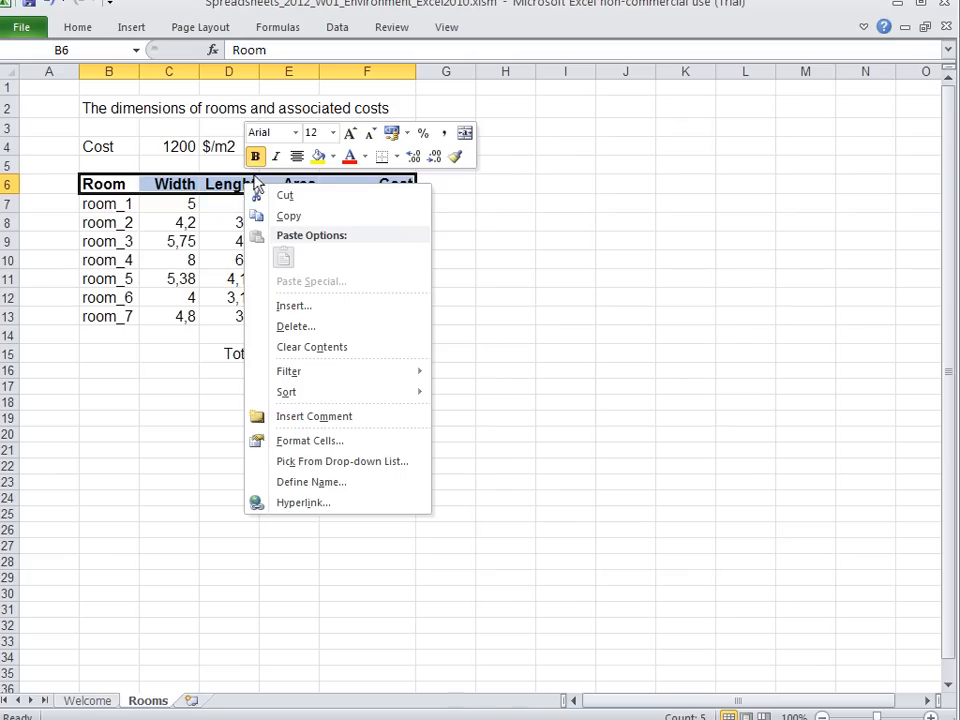
left_click(256, 157)
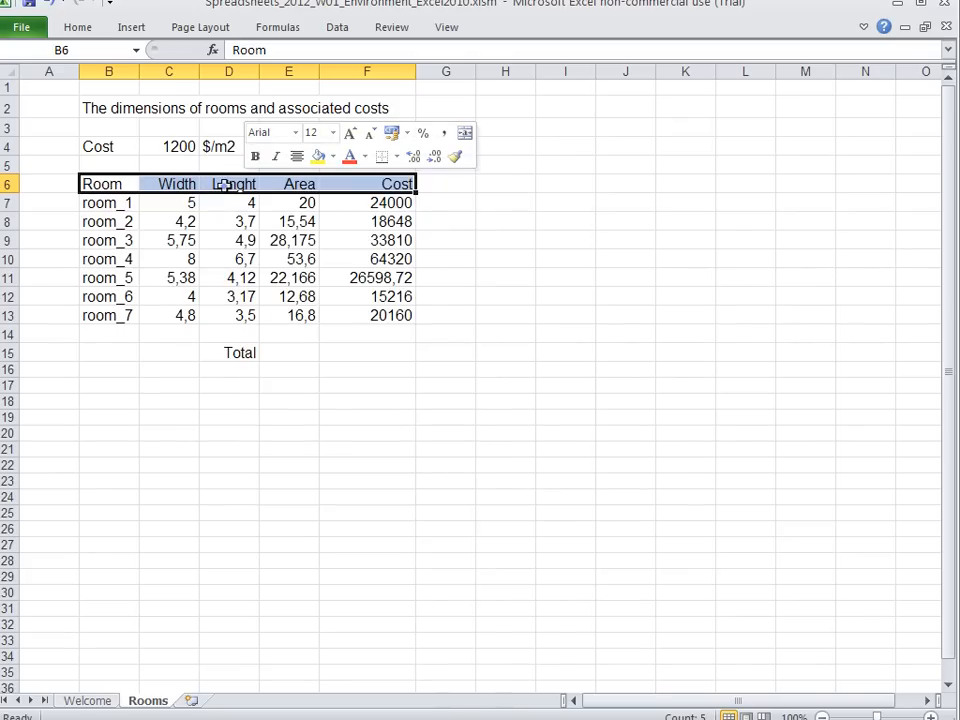
right_click(226, 184)
left_click(240, 158)
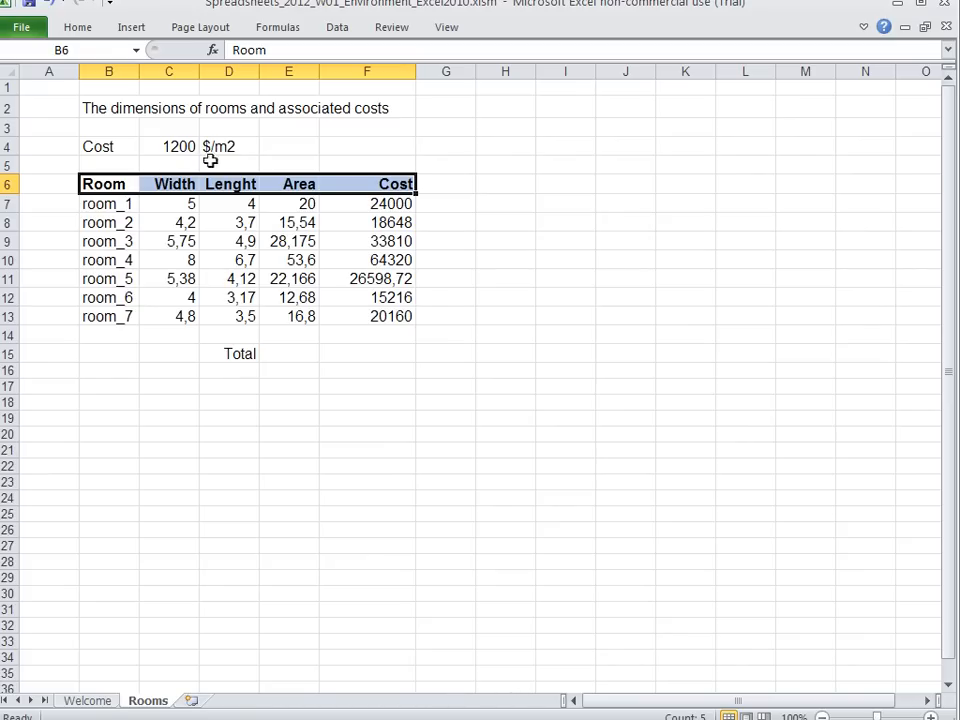
- Toggle bold repeatedly on the header cells from Room to Cost, ending with bold applied
left_click_drag(108, 185, 370, 188)
key("ctrl+b")
key("ctrl+b")
key("ctrl+b")
key("ctrl+b")
- Open the border settings for the whole table B6:F15 and set the line color to red
left_click_drag(107, 184, 366, 359)
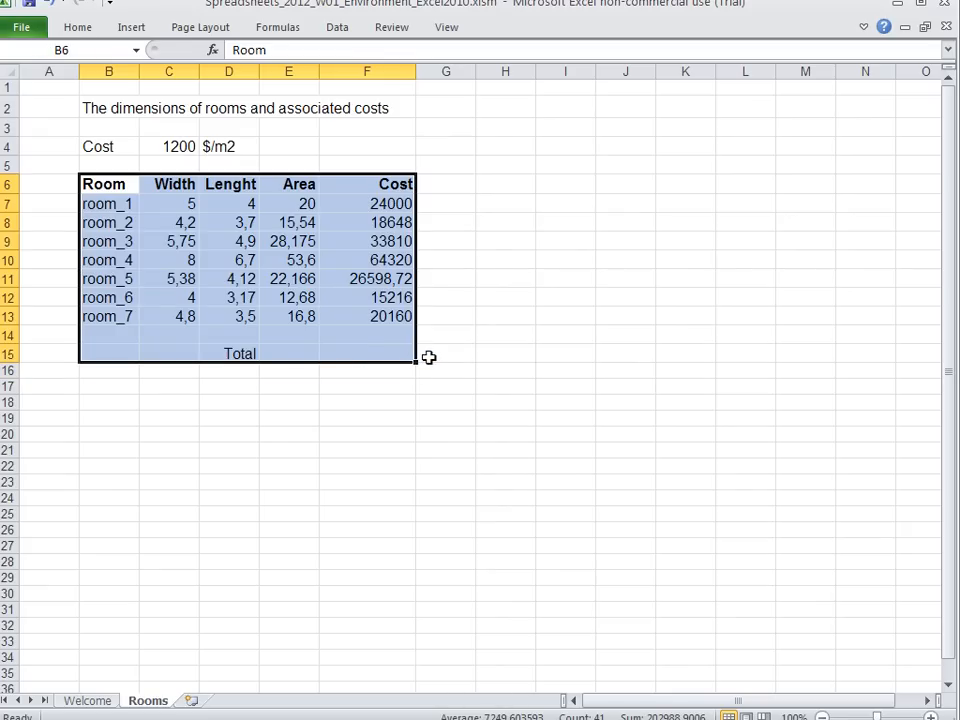
key("ctrl+1")
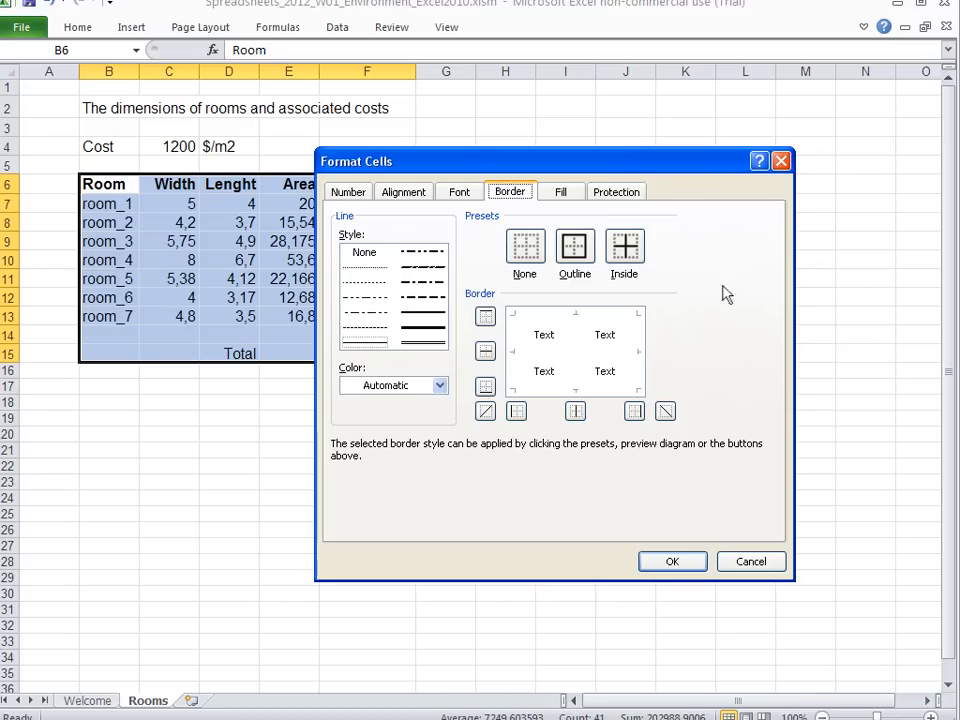
left_click(781, 161)
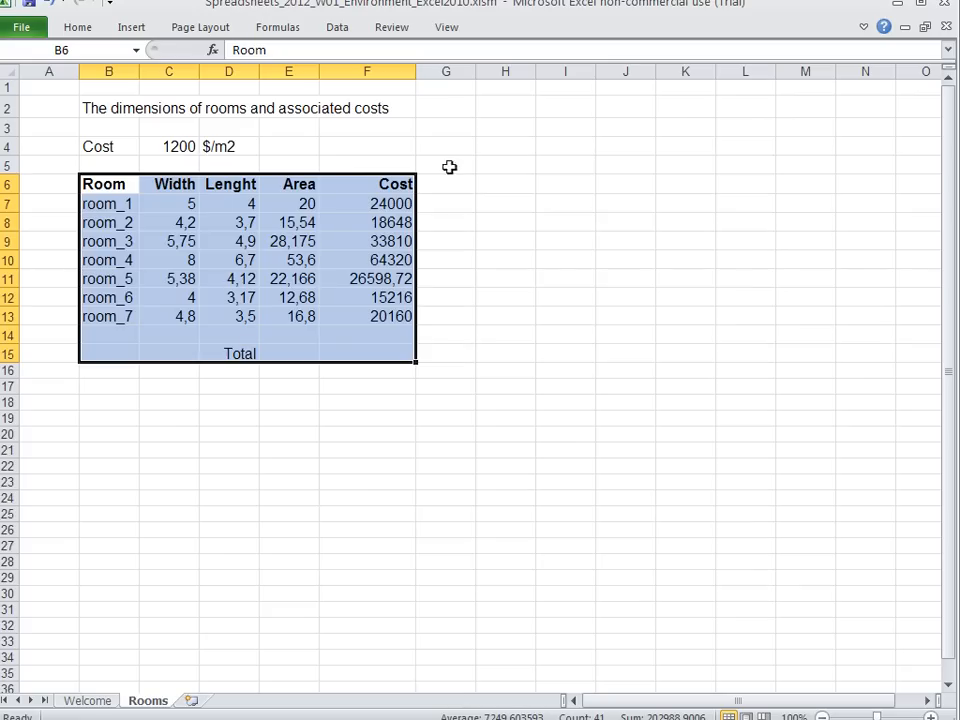
right_click(242, 234)
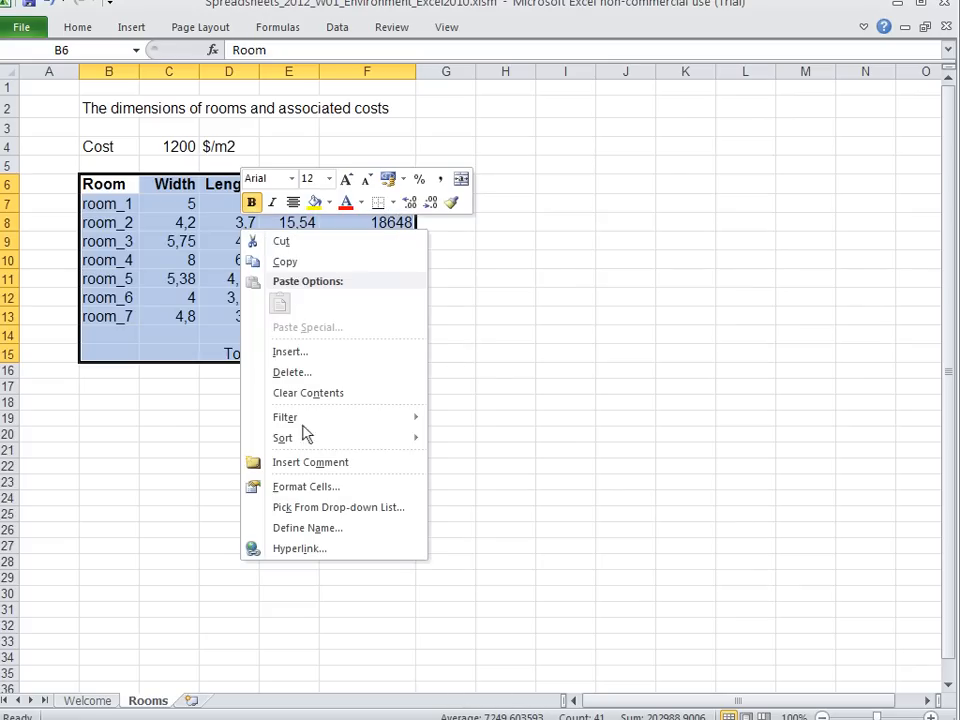
left_click(333, 487)
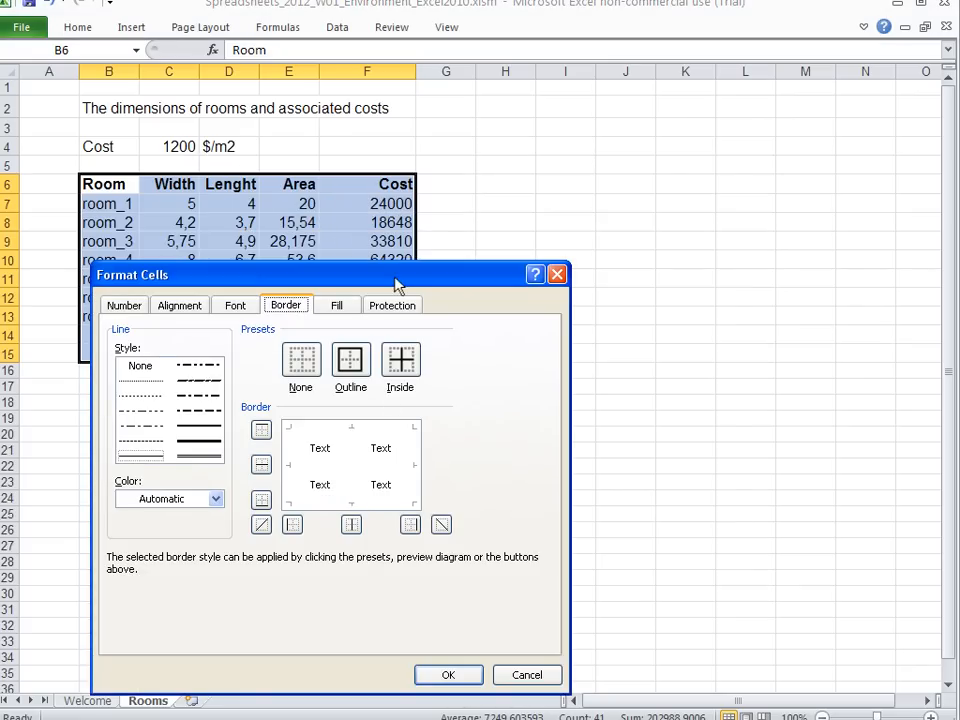
left_click_drag(401, 282, 648, 125)
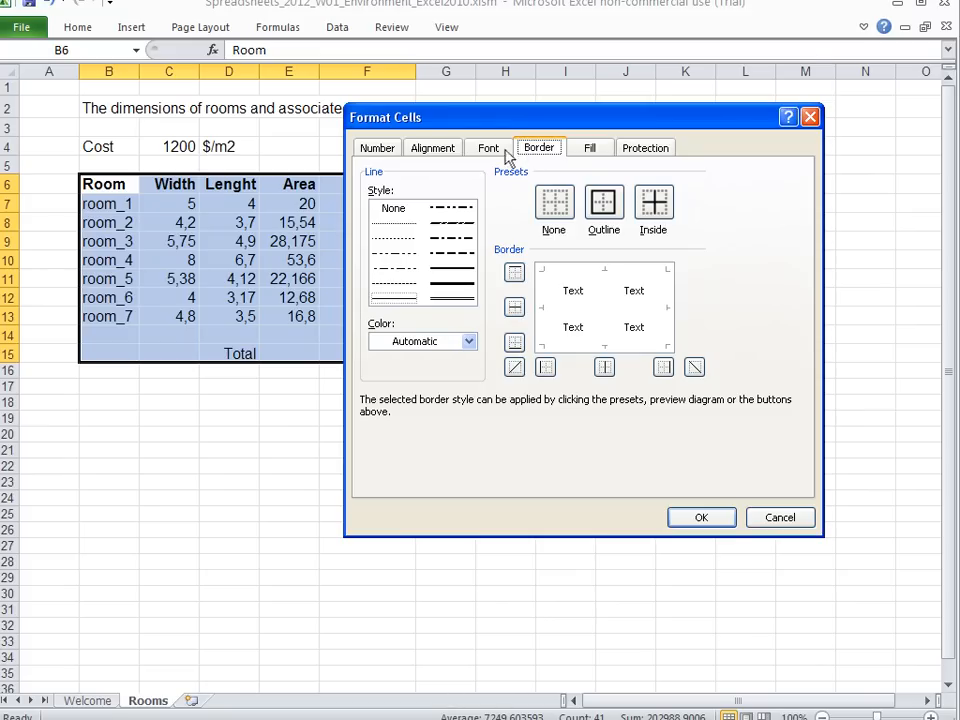
left_click(436, 344)
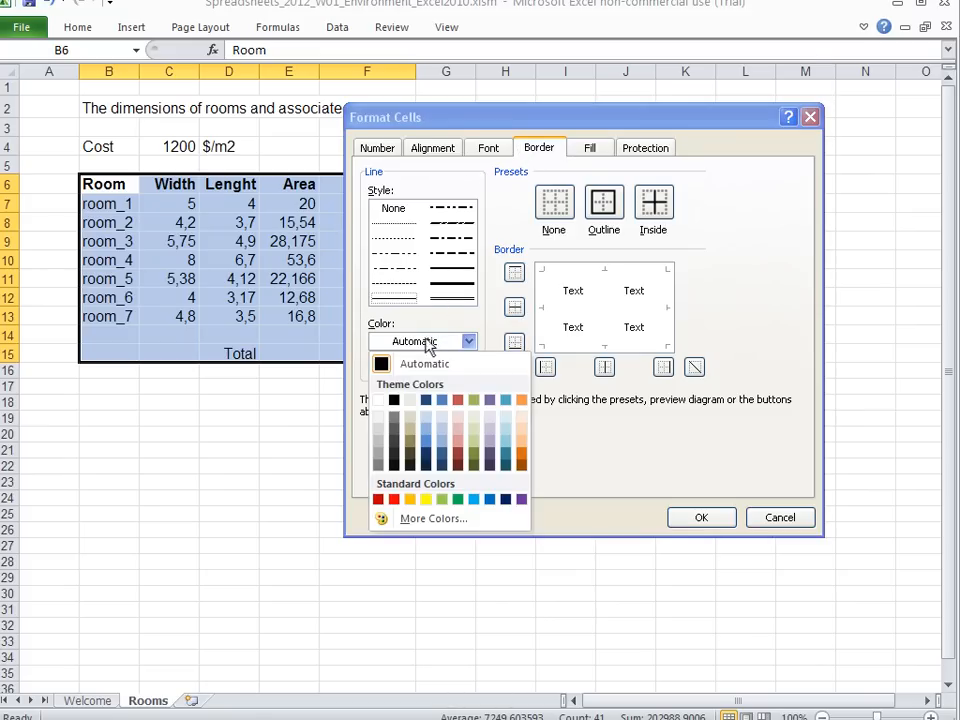
left_click(395, 500)
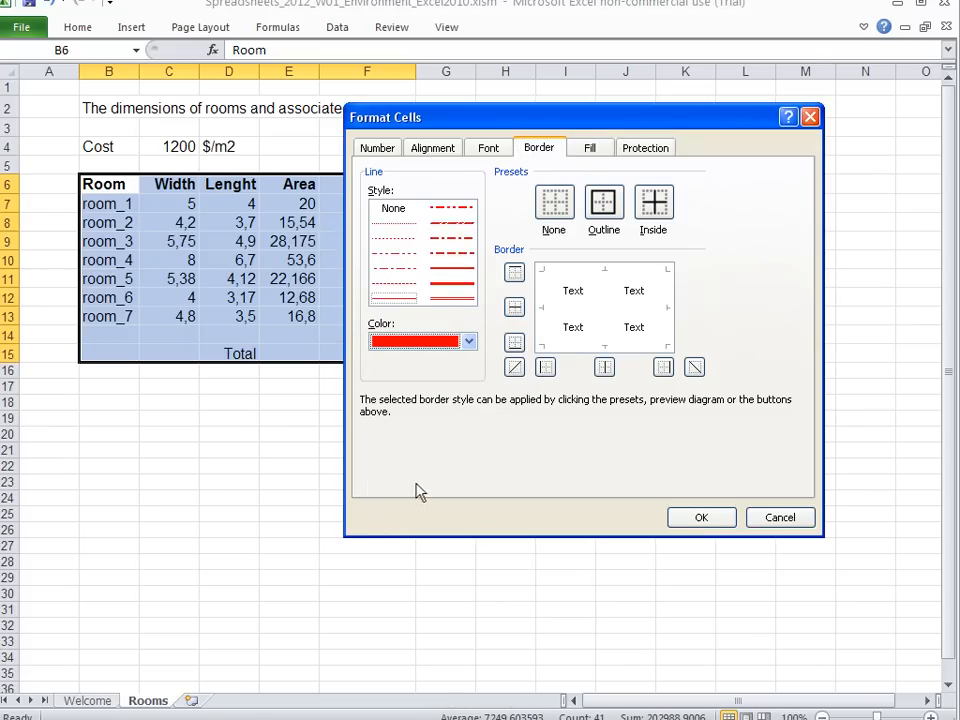
- Give the table a thick red top border and dotted red inside lines, horizontal and vertical
left_click(452, 283)
left_click(567, 270)
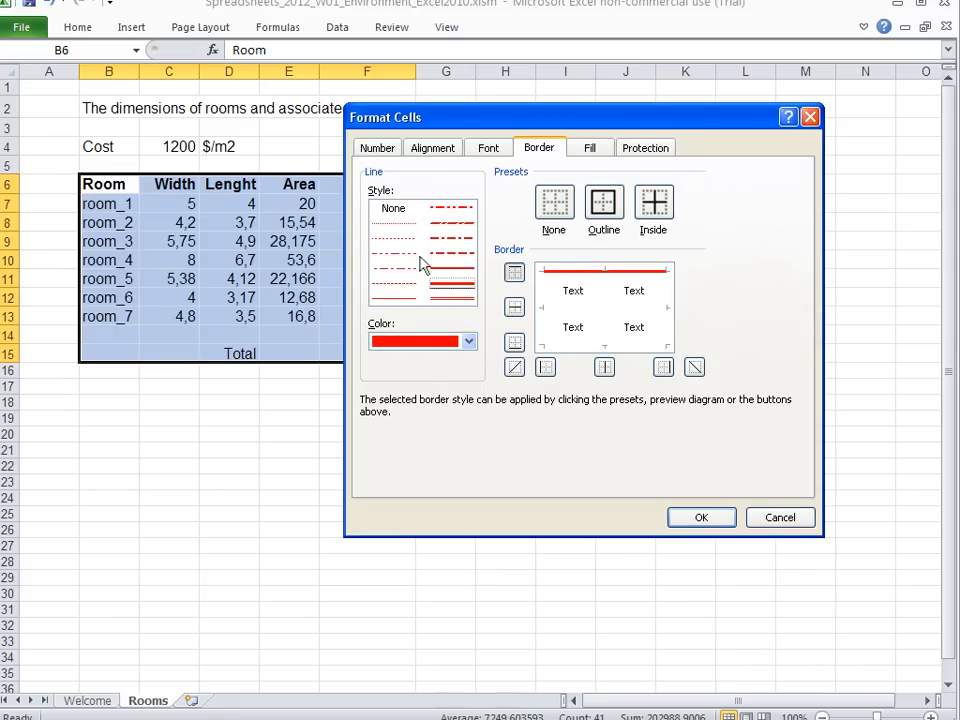
left_click(393, 239)
left_click(636, 310)
left_click(606, 300)
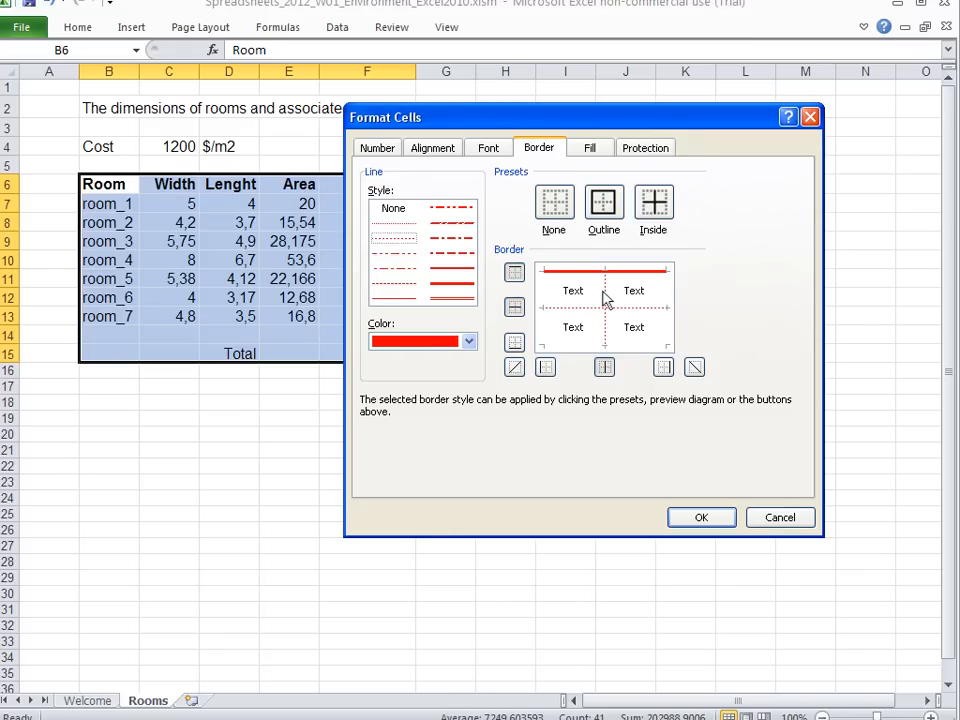
- Add heavy dashed red borders to the table's left, bottom and right edges and apply the formatting
left_click(442, 254)
left_click(547, 302)
left_click(585, 345)
left_click(666, 326)
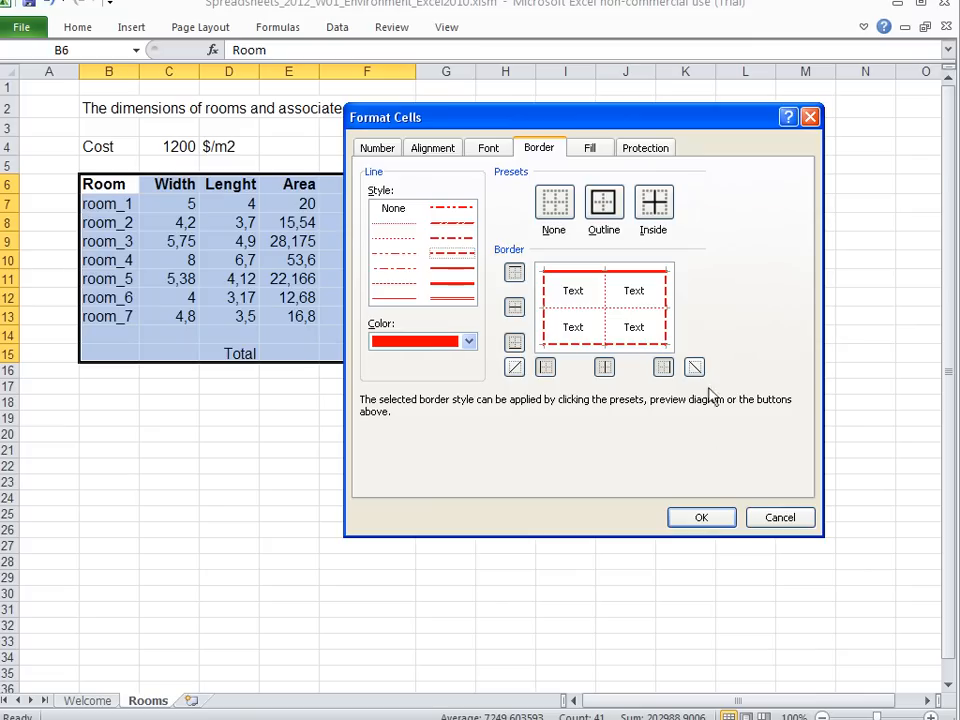
left_click(701, 517)
left_click(472, 489)
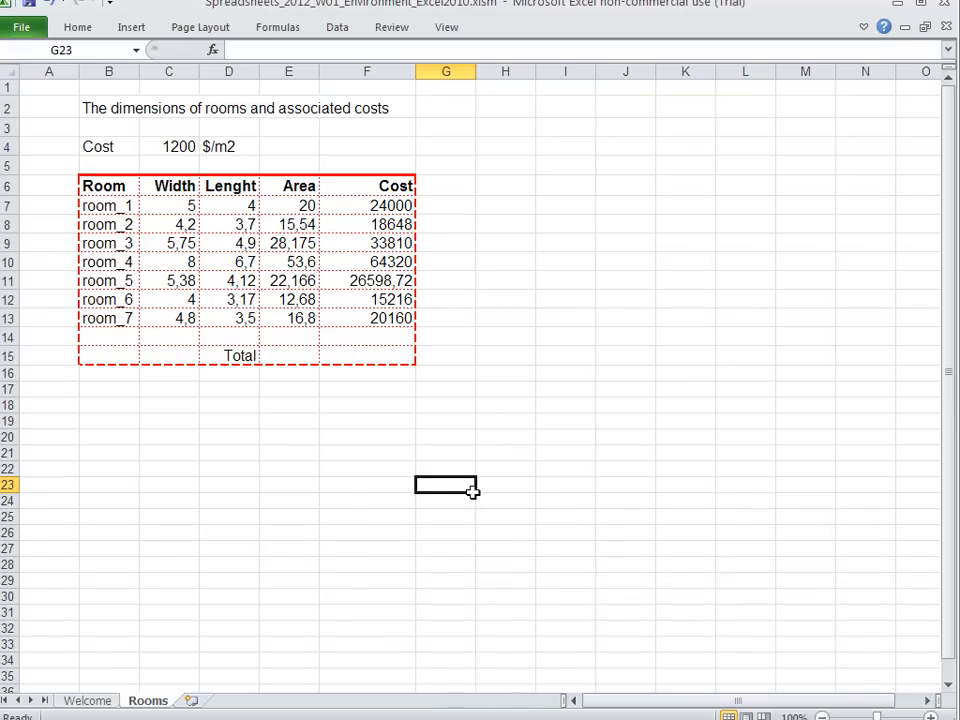
- Try dashed red outline and inside borders on the table range B6:F15, and reset the line color to Automatic
left_click_drag(118, 186, 350, 348)
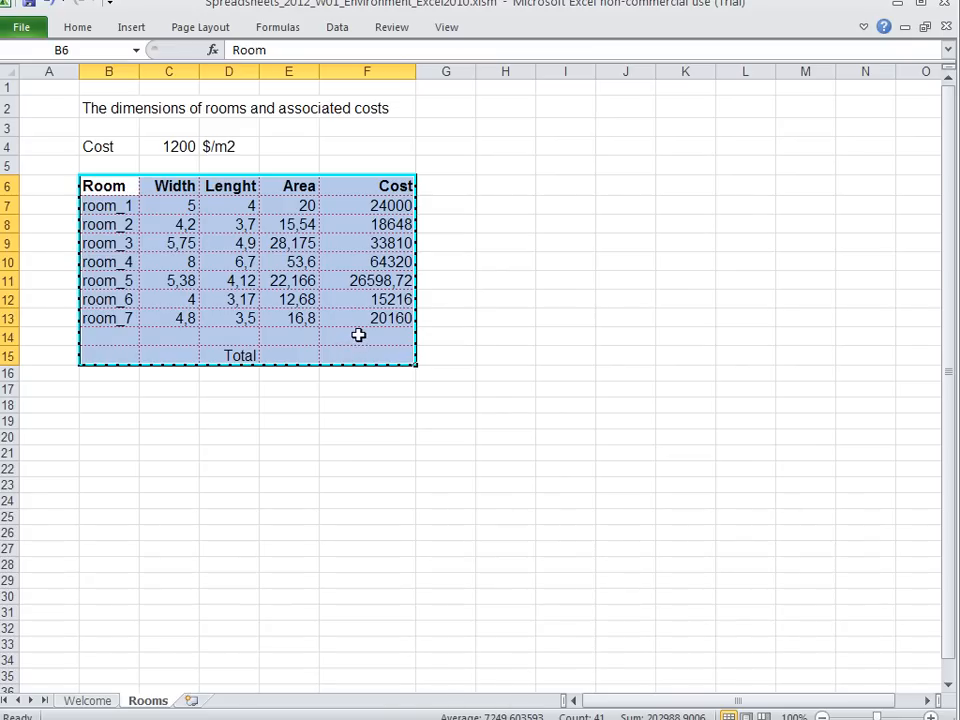
key("ctrl+1")
left_click(520, 257)
left_click(574, 248)
left_click(625, 248)
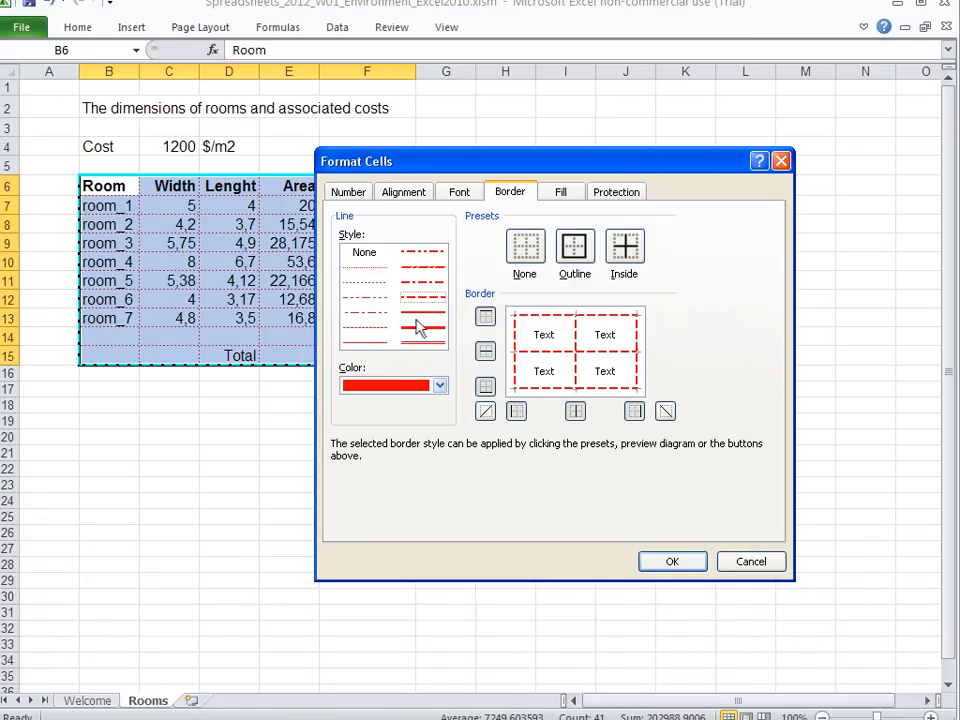
left_click(403, 386)
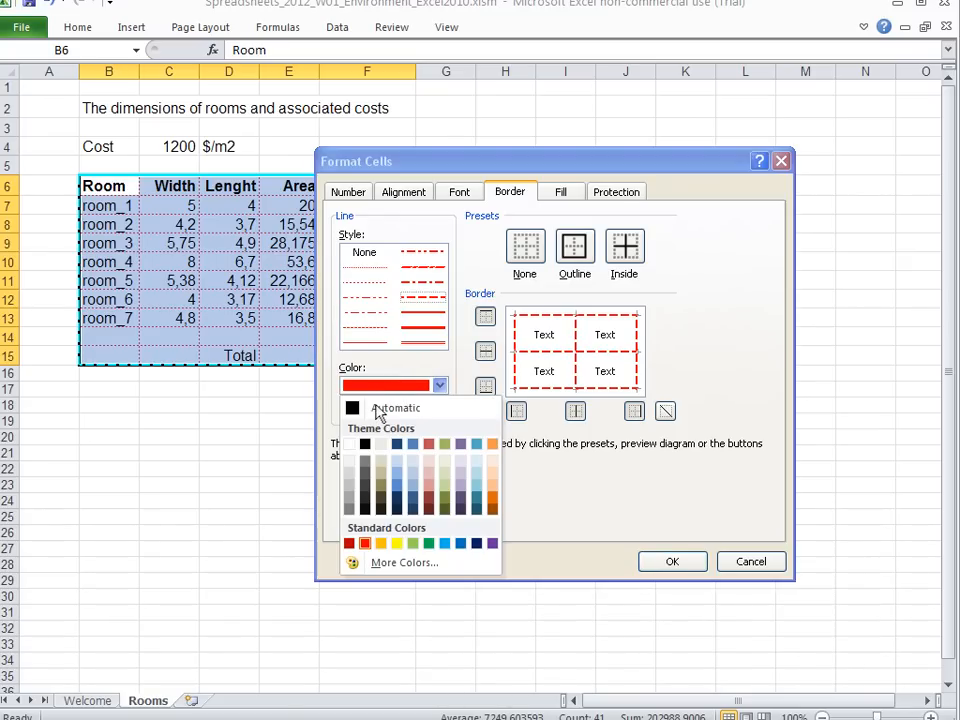
left_click(380, 410)
- Apply a thin solid line as outline and inside borders to the whole table B6:F15
left_click(366, 342)
left_click(540, 262)
left_click(576, 250)
left_click(626, 250)
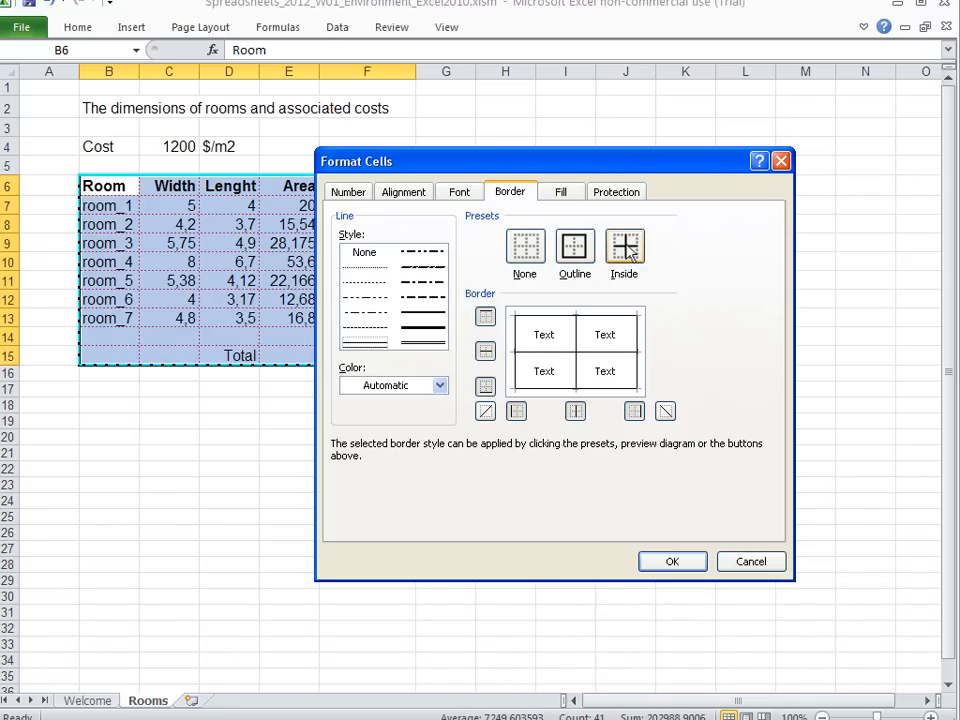
left_click(540, 248)
left_click(578, 250)
left_click(623, 248)
left_click(672, 562)
left_click(490, 513)
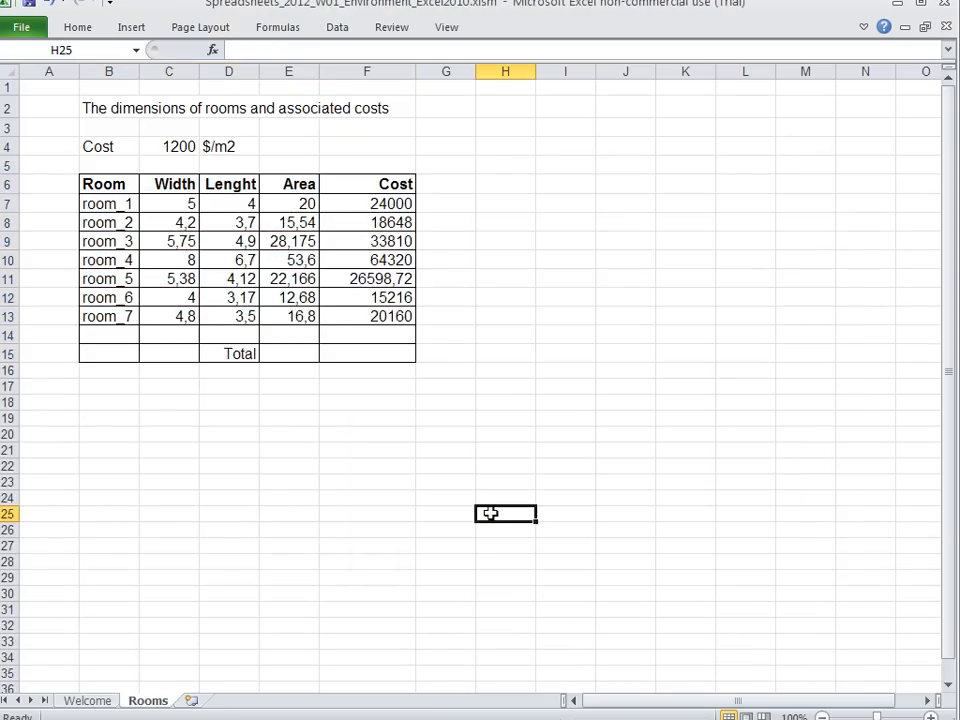